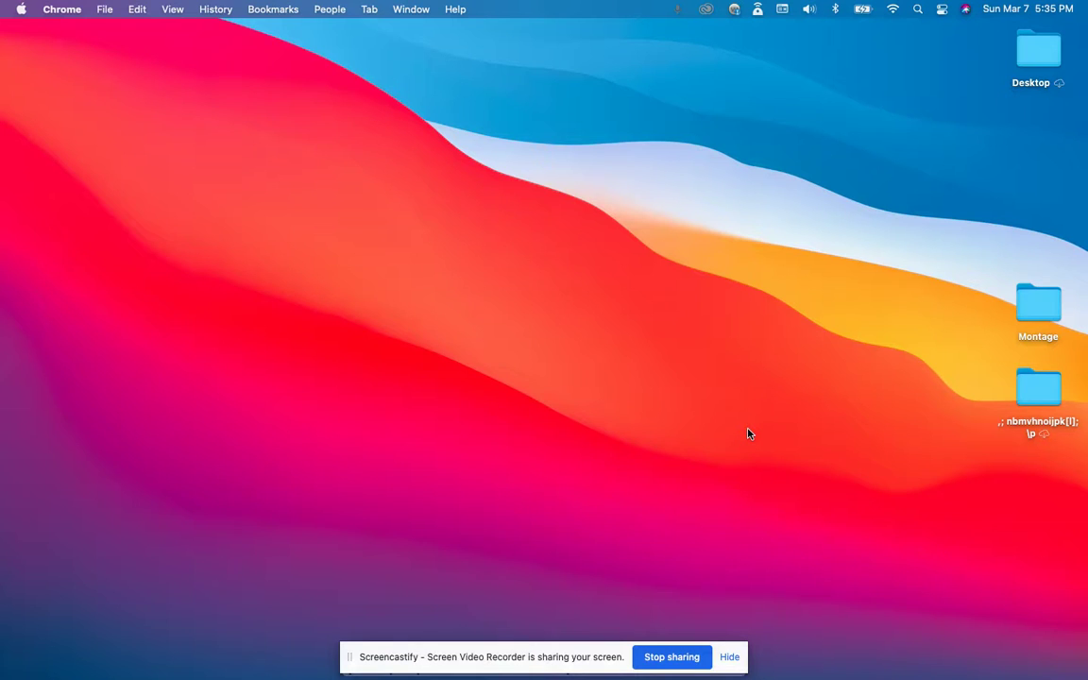
# Switch to the full-screen Chrome space showing the KIPP DC Okta My Applications page.
pyautogui.hotkey('ctrl', 'Right')
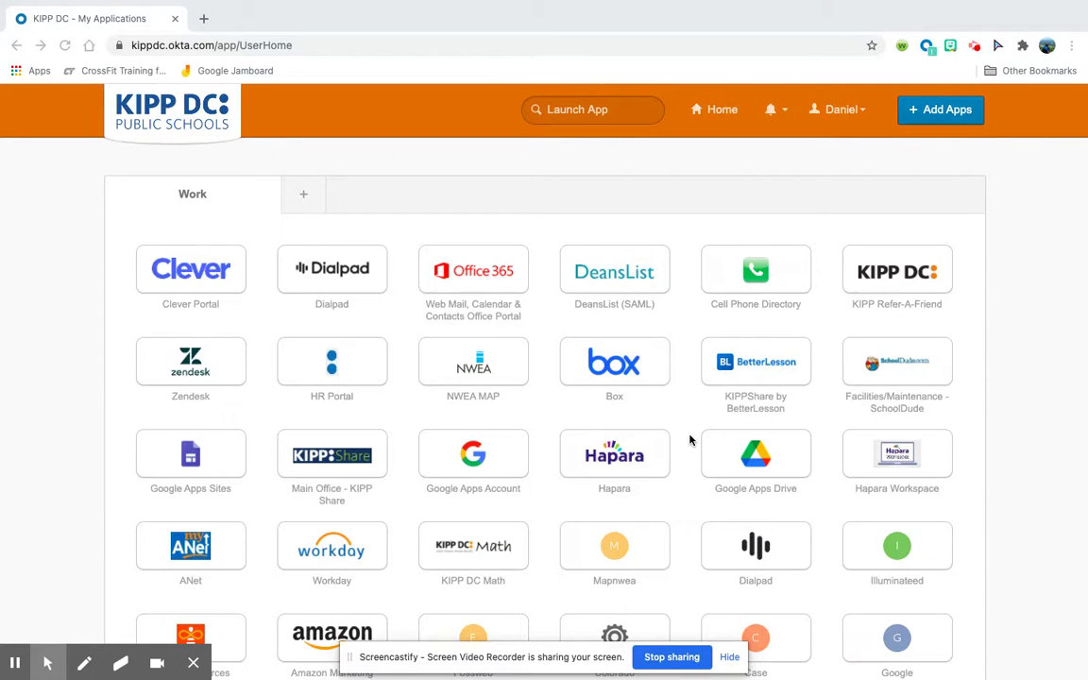
# Scroll down the Okta app grid and launch the Hapara tile into a new tab.
pyautogui.scroll(-1, 689, 441)
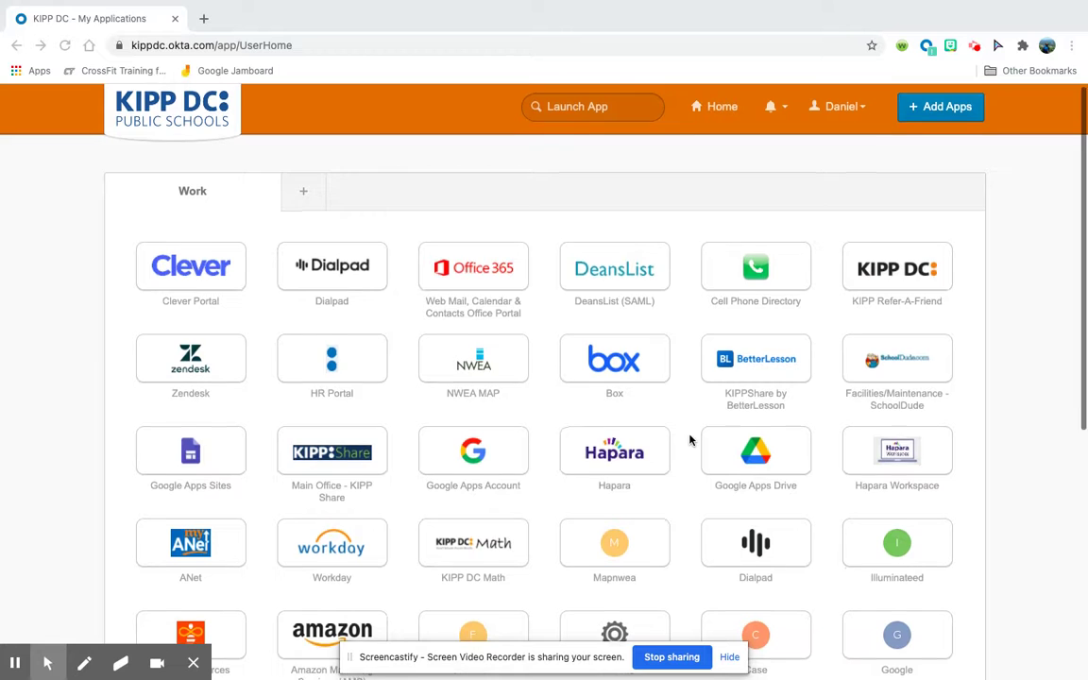
pyautogui.scroll(-1, 689, 440)
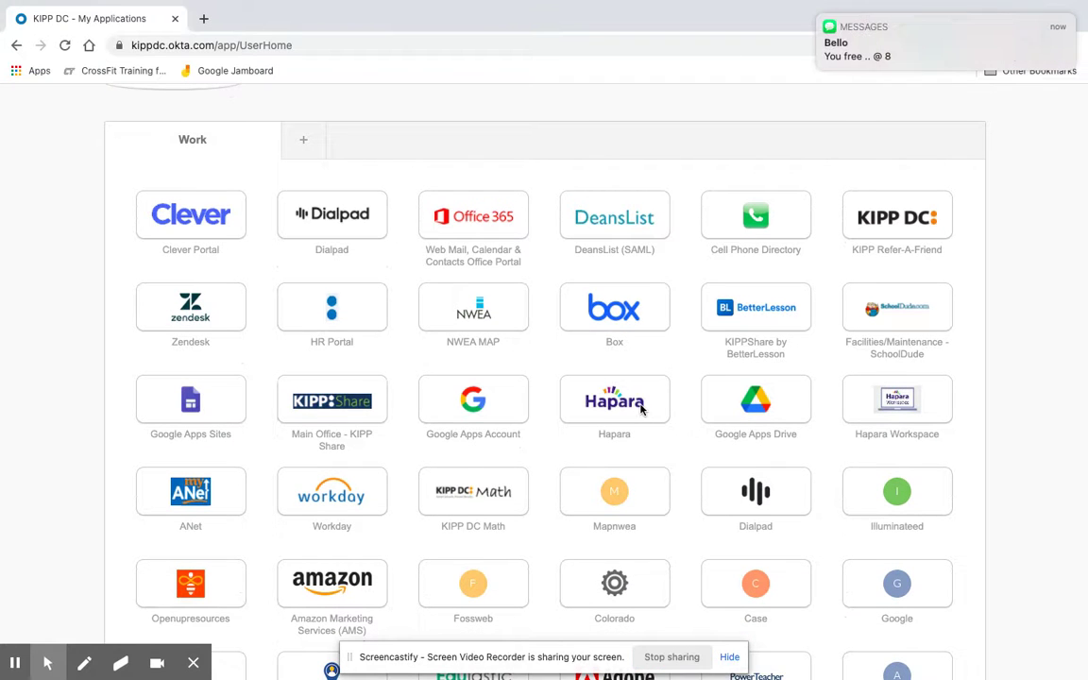
pyautogui.click(641, 407)
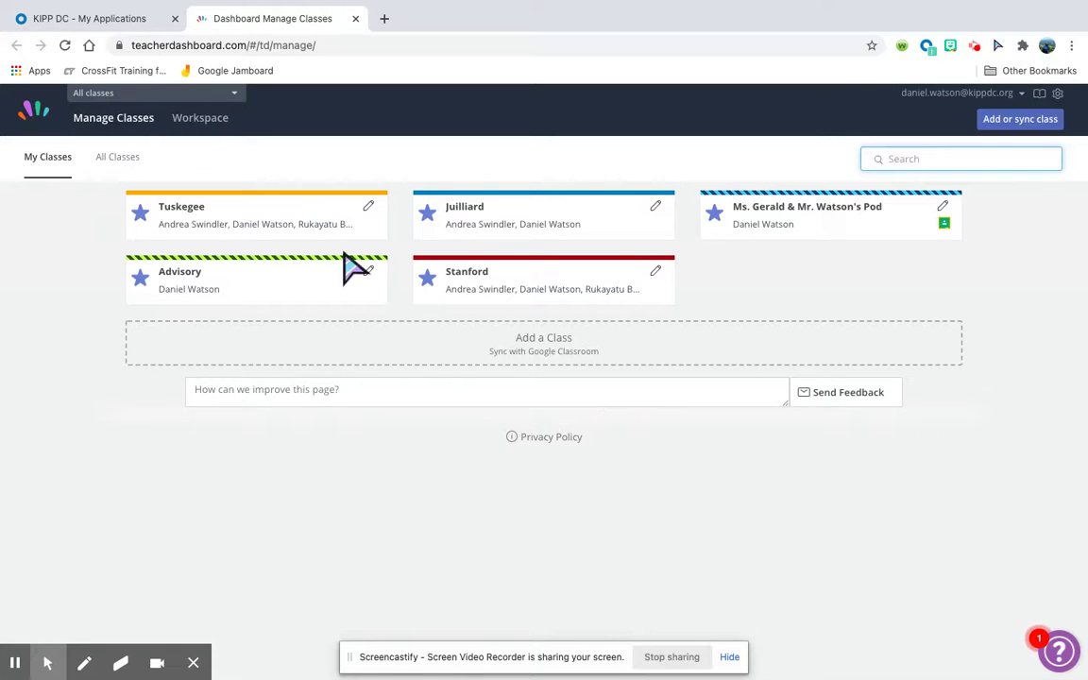
# Browse the All Classes list, then view the 'Your Small Group Is Not a Class' slide.
pyautogui.click(114, 156)
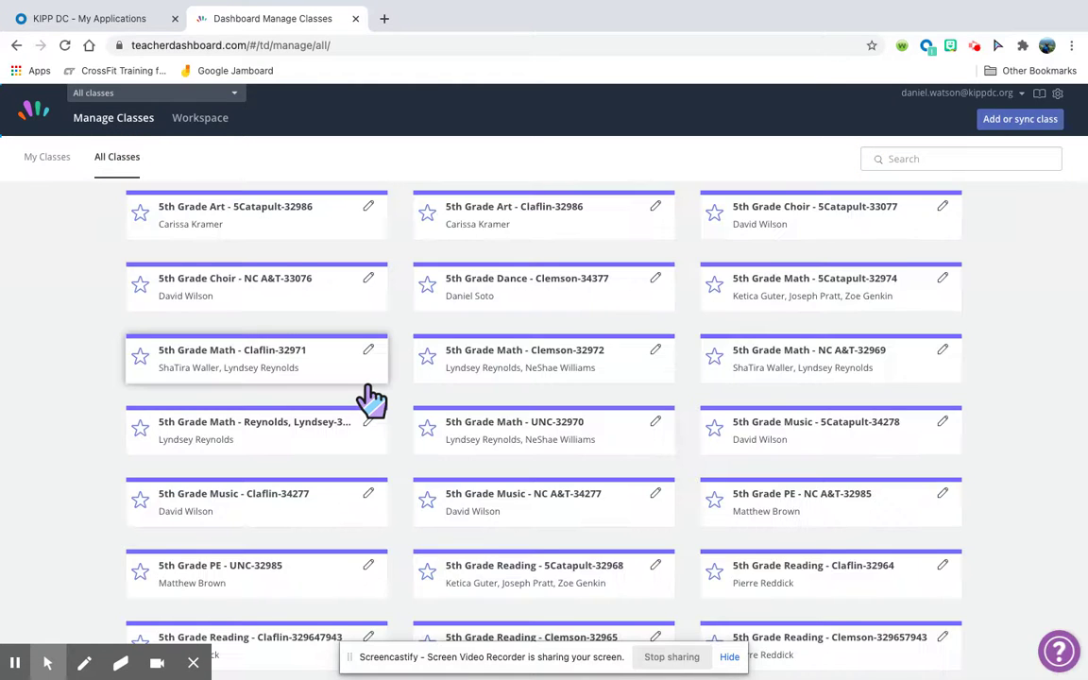
pyautogui.scroll(-5, 371, 402)
pyautogui.scroll(-8, 371, 401)
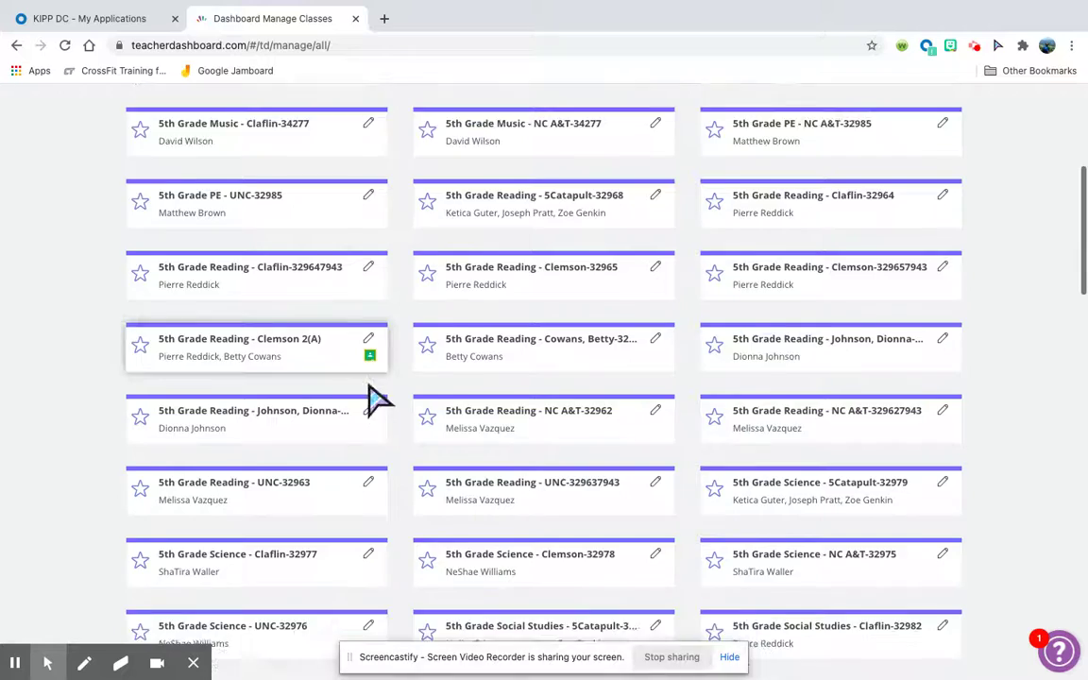
pyautogui.scroll(15, 401, 439)
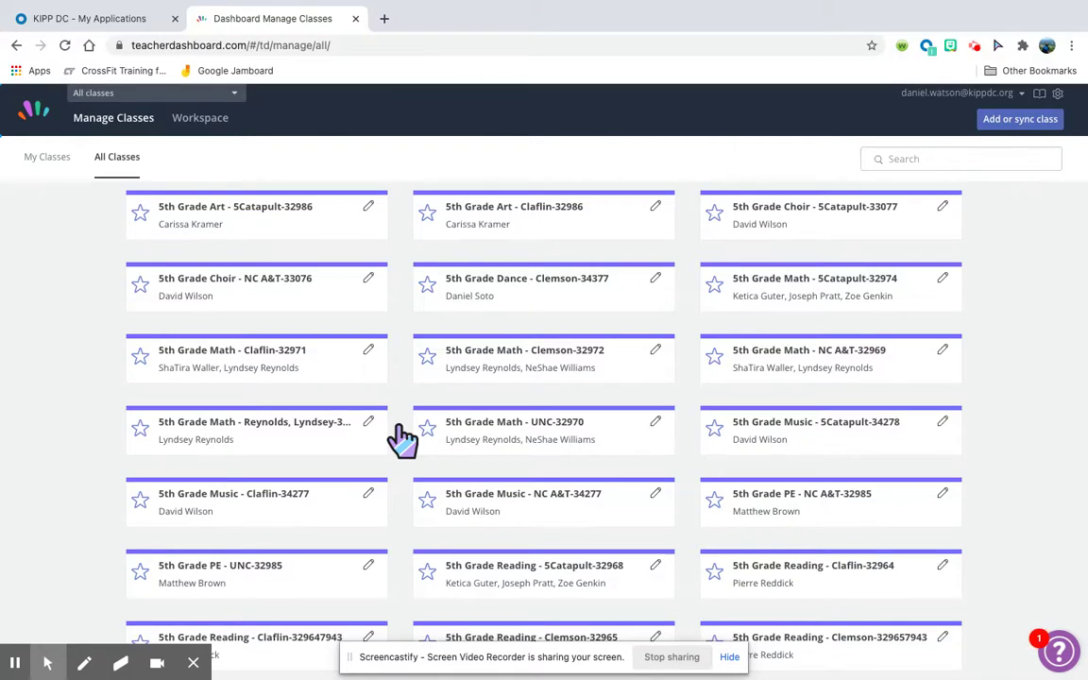
pyautogui.hotkey('ctrl', 'Right')
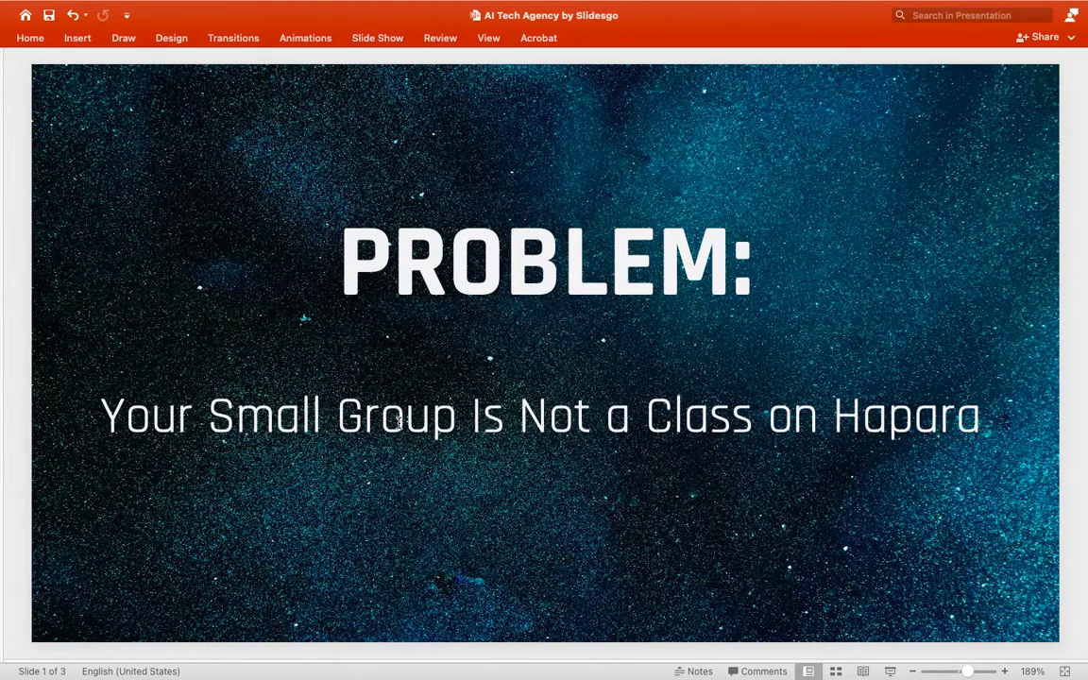
pyautogui.press('super+Tab')
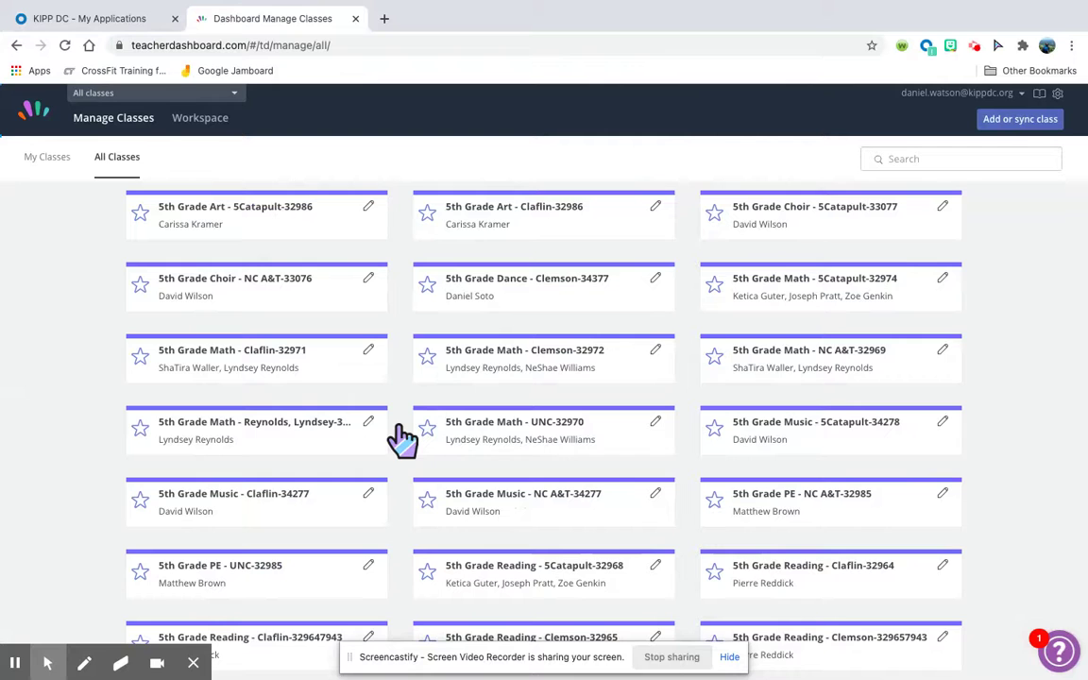
# Switch to the My Classes tab showing the teacher's own five classes.
pyautogui.click(60, 178)
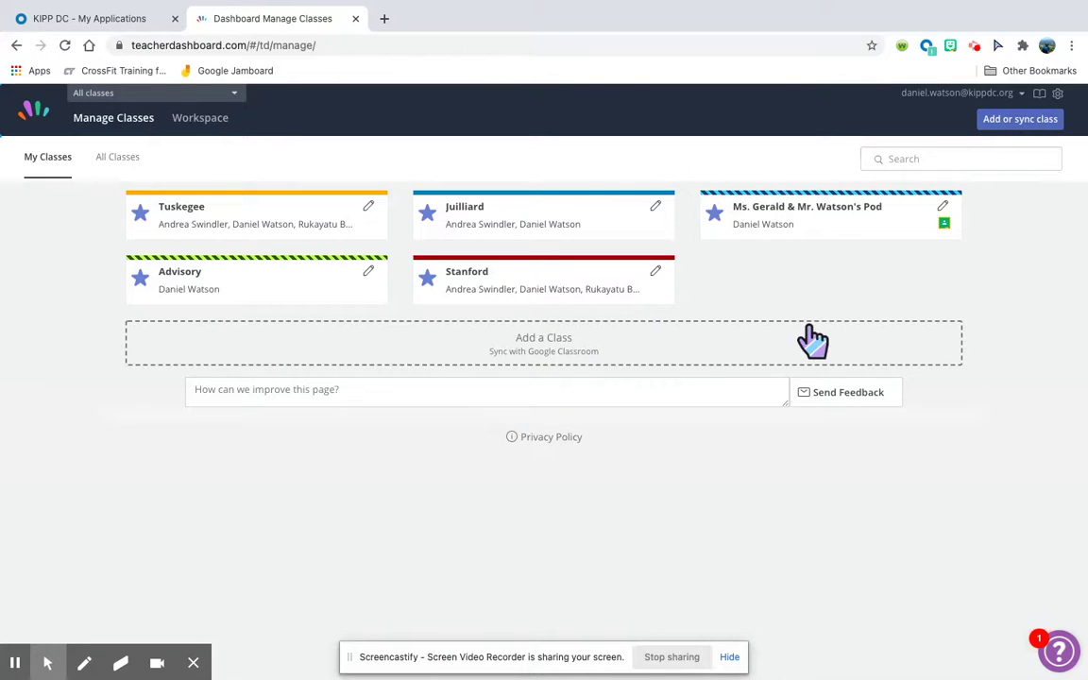
pyautogui.click(1041, 122)
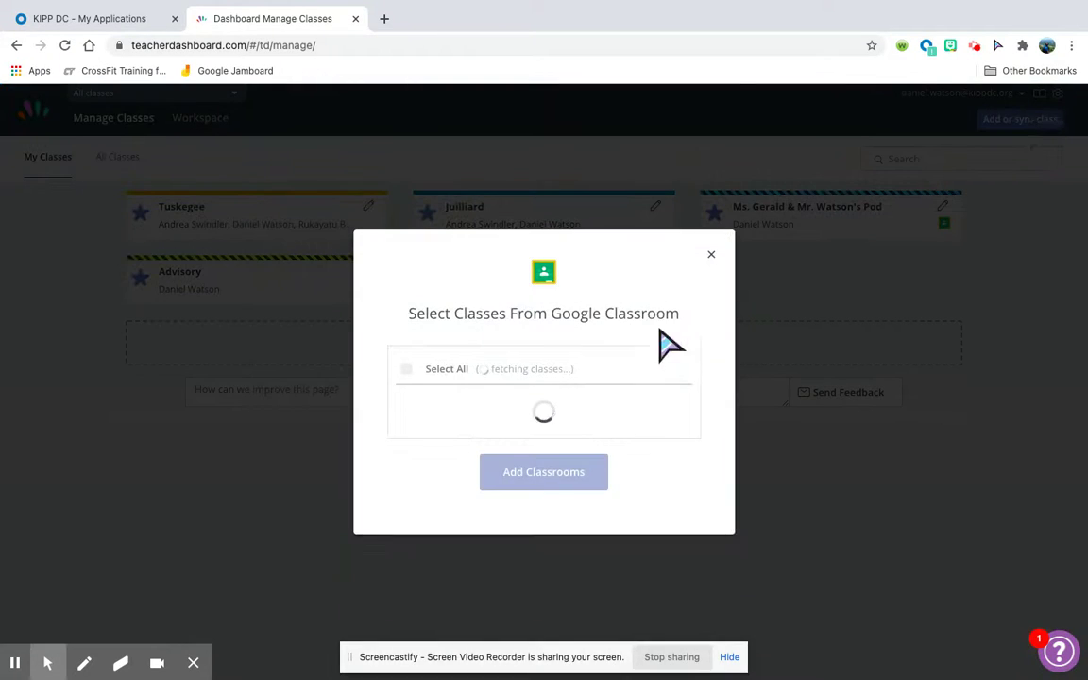
pyautogui.scroll(-3, 619, 457)
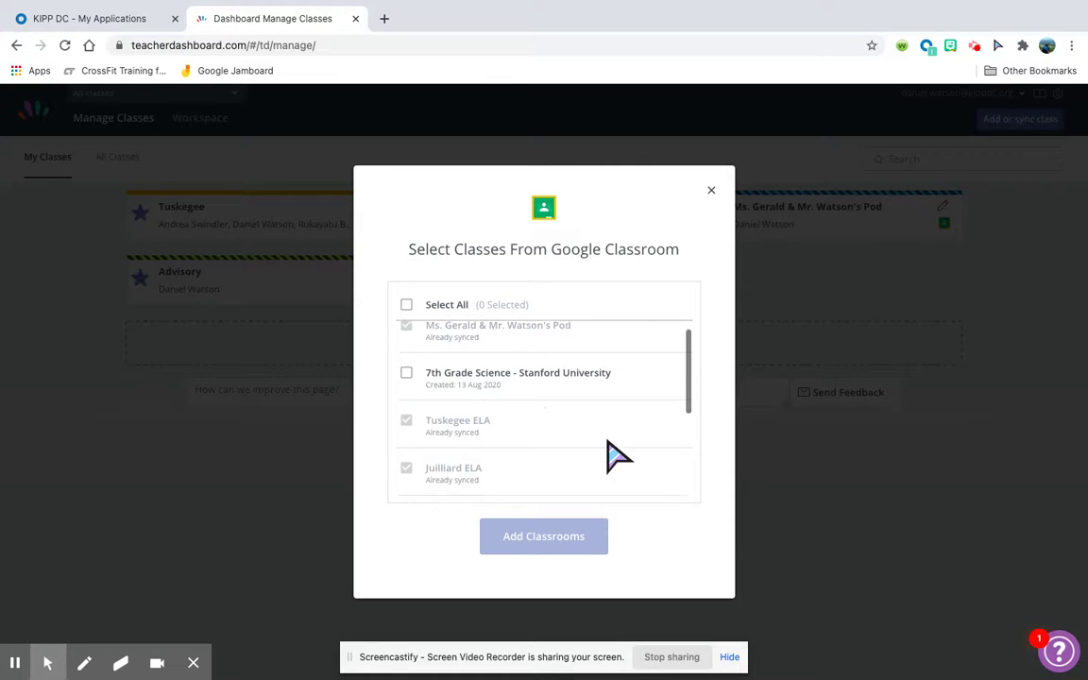
pyautogui.scroll(-2, 615, 457)
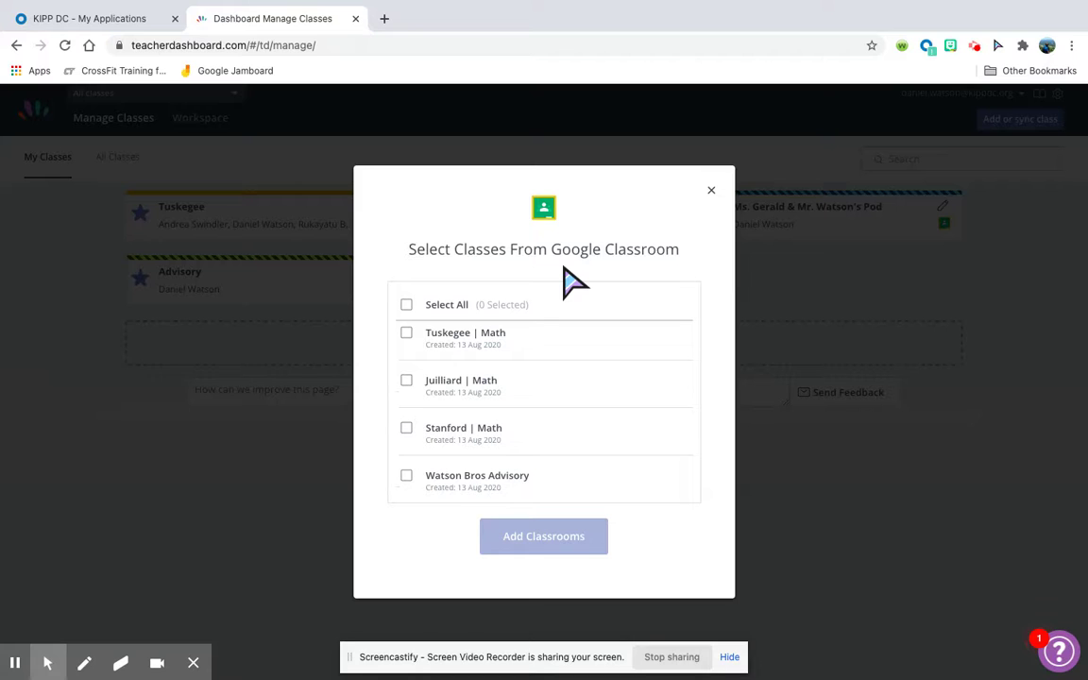
pyautogui.scroll(5, 583, 399)
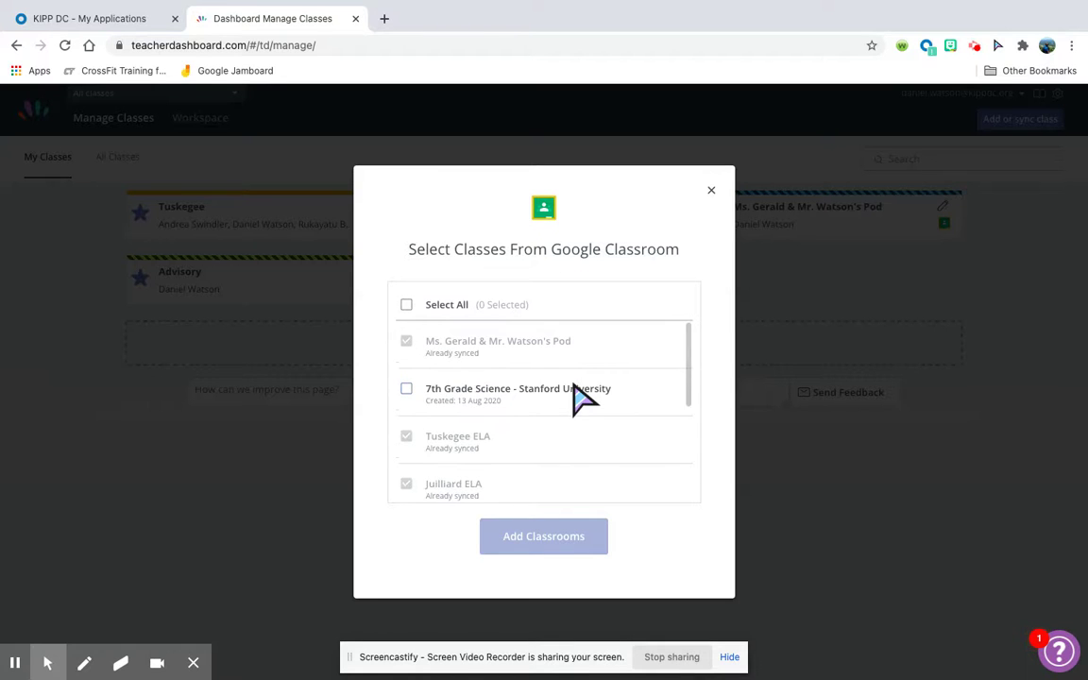
pyautogui.click(711, 191)
# Show the SOLUTION slide about creating a Google Classroom, then return to Hapara's My Classes.
pyautogui.hotkey('ctrl', 'Right')
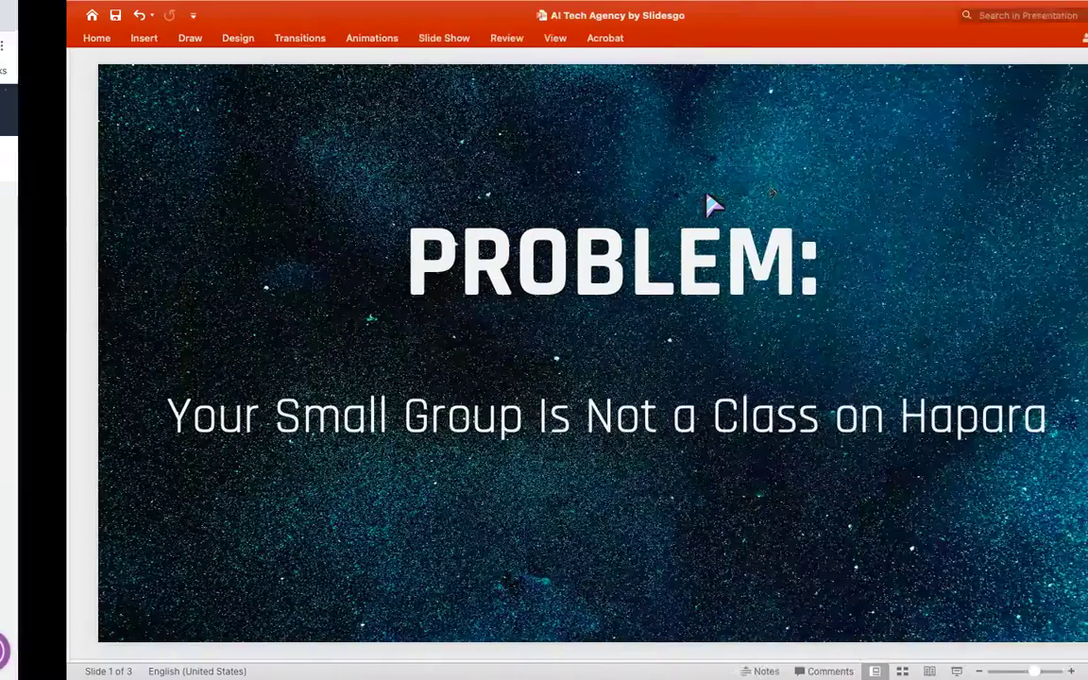
pyautogui.press('Down')
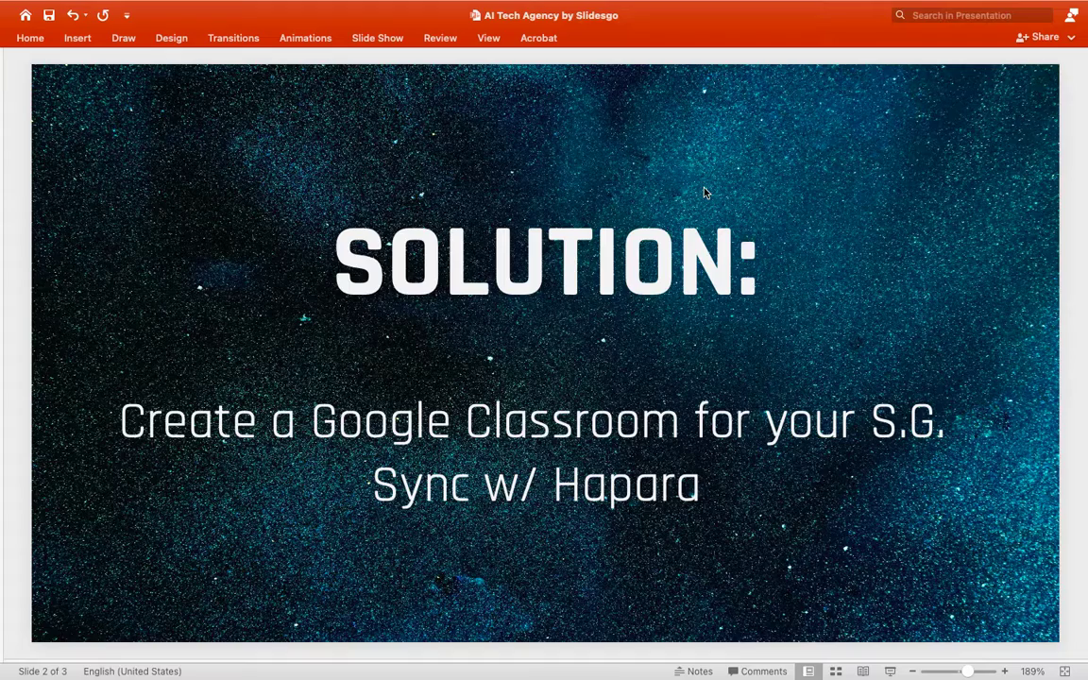
pyautogui.hotkey('ctrl', 'Left')
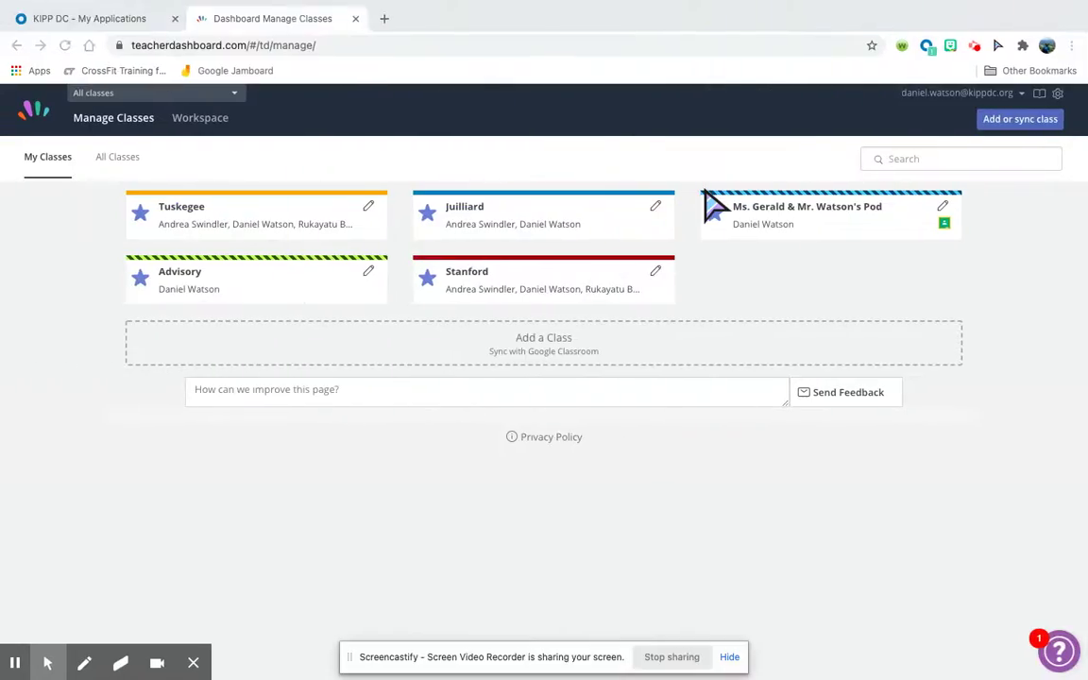
pyautogui.hotkey('ctrl', 'Right')
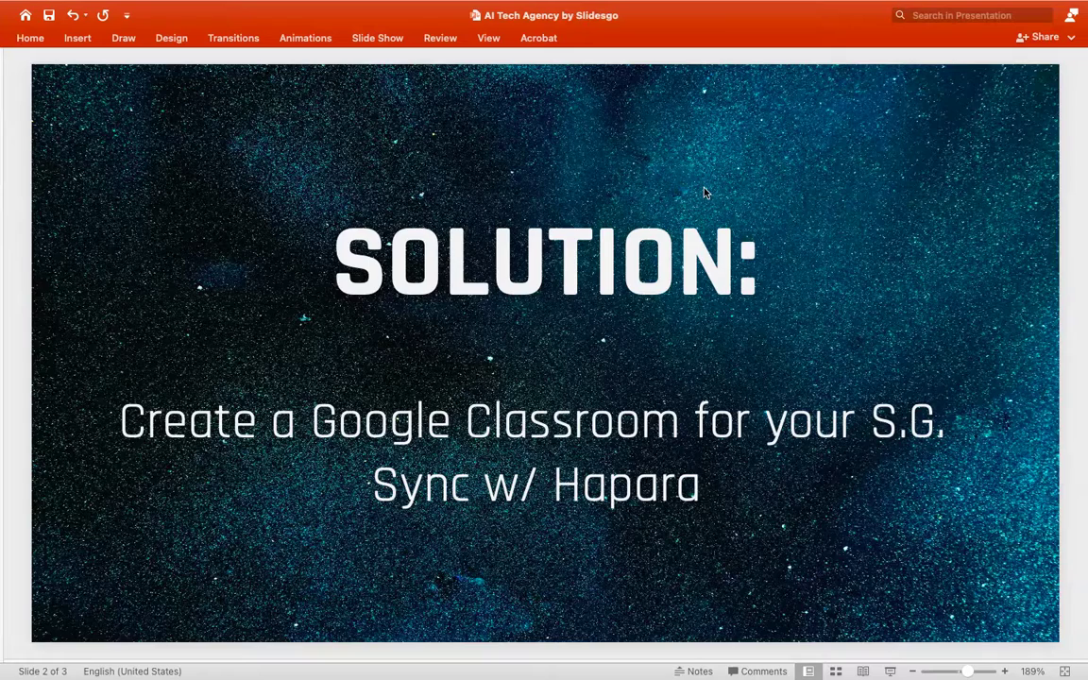
pyautogui.hotkey('ctrl', 'Left')
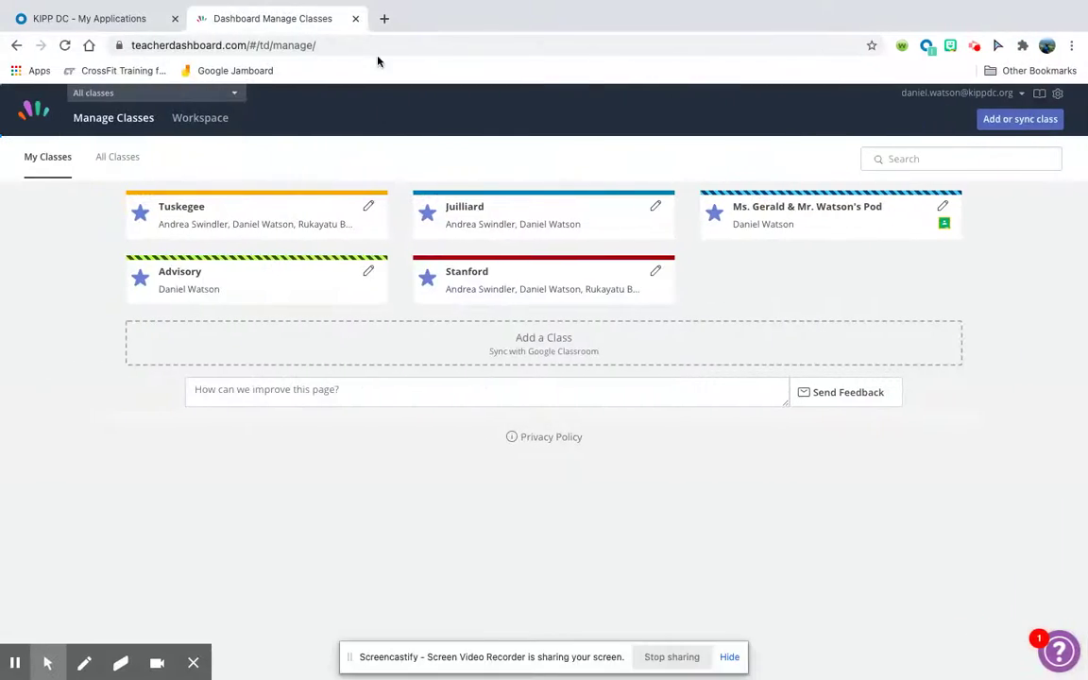
# Load Google Classroom's Classes page in a new Chrome tab from the omnibox.
pyautogui.click(384, 19)
pyautogui.write('clas')
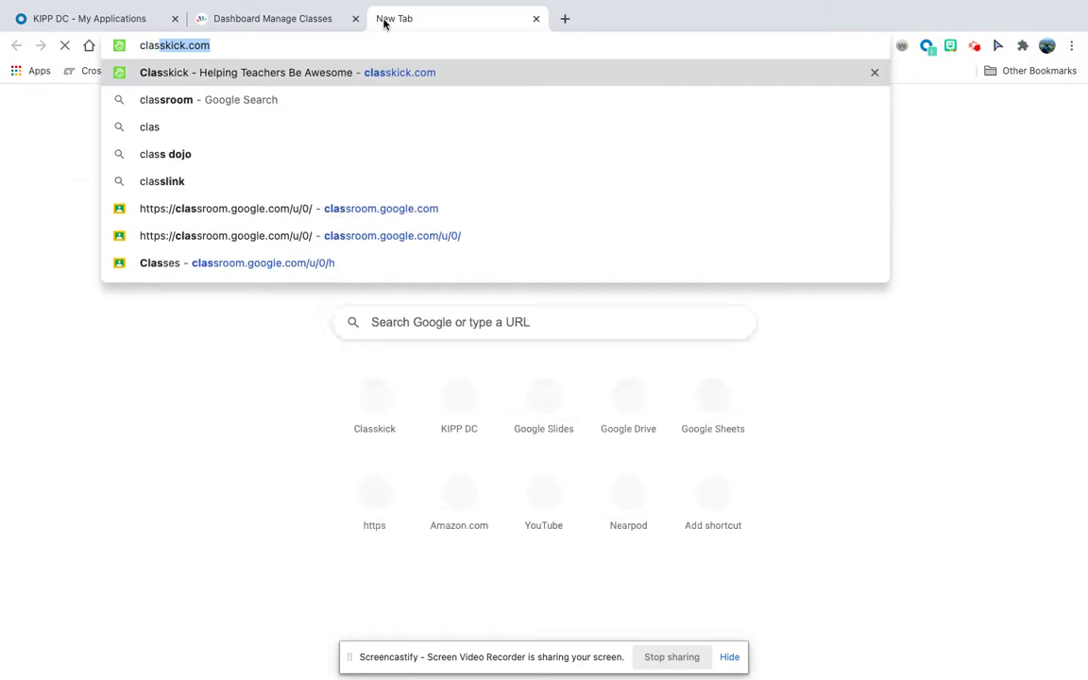
pyautogui.write('sro')
pyautogui.press('Return')
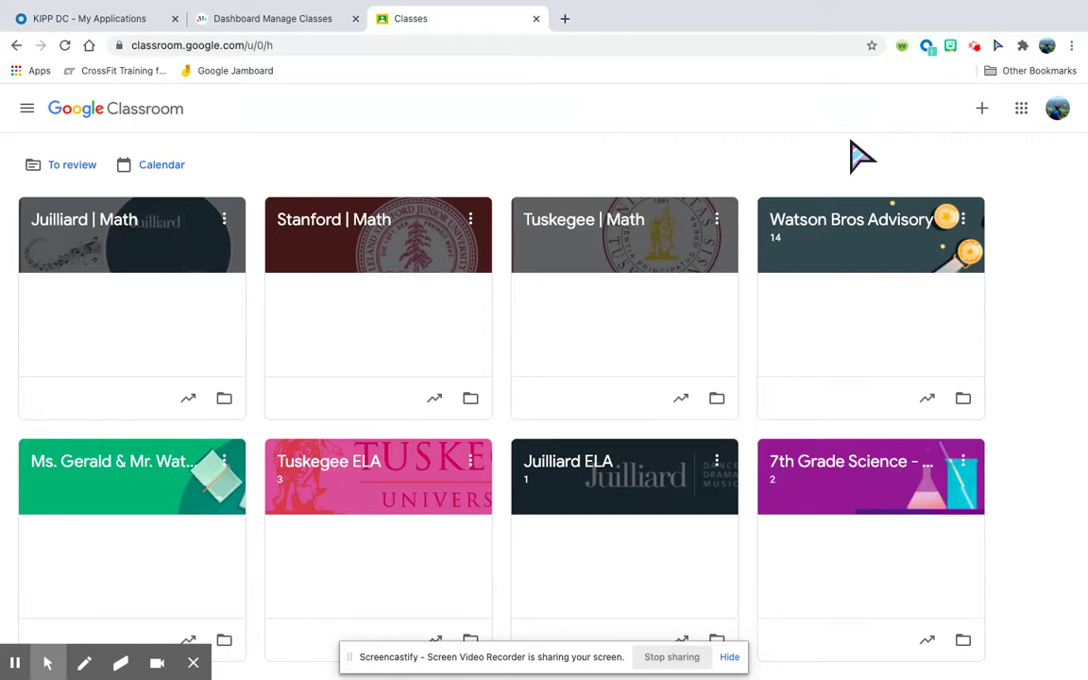
# Create a class named 'Your Small Group' via + > Create class, leaving Section and Subject empty.
pyautogui.click(982, 108)
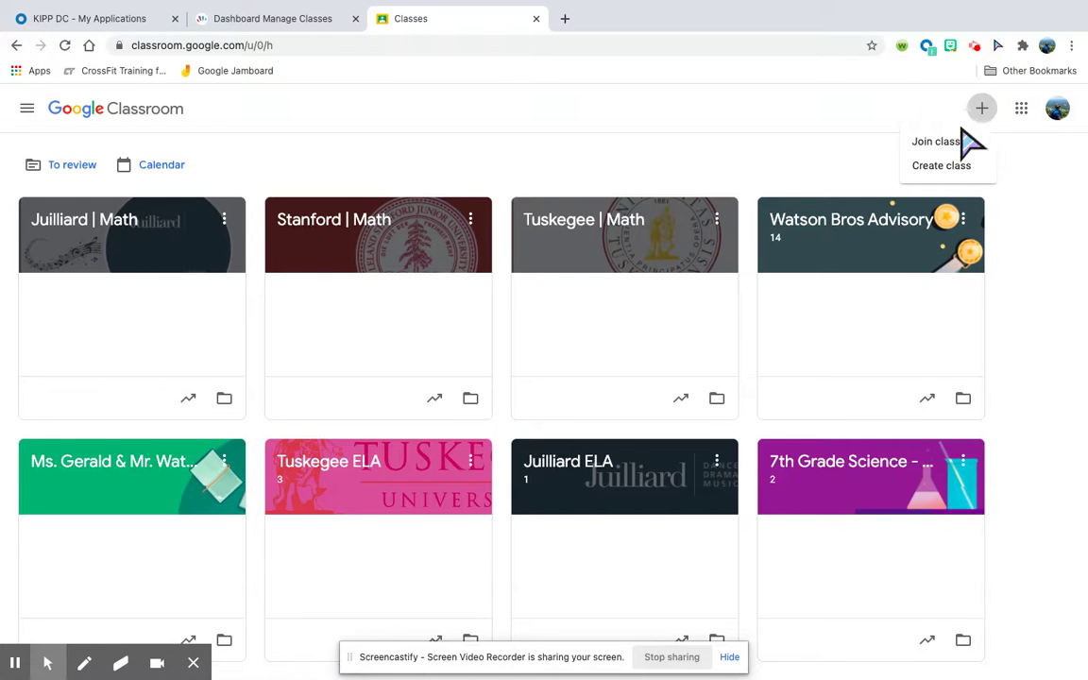
pyautogui.click(956, 168)
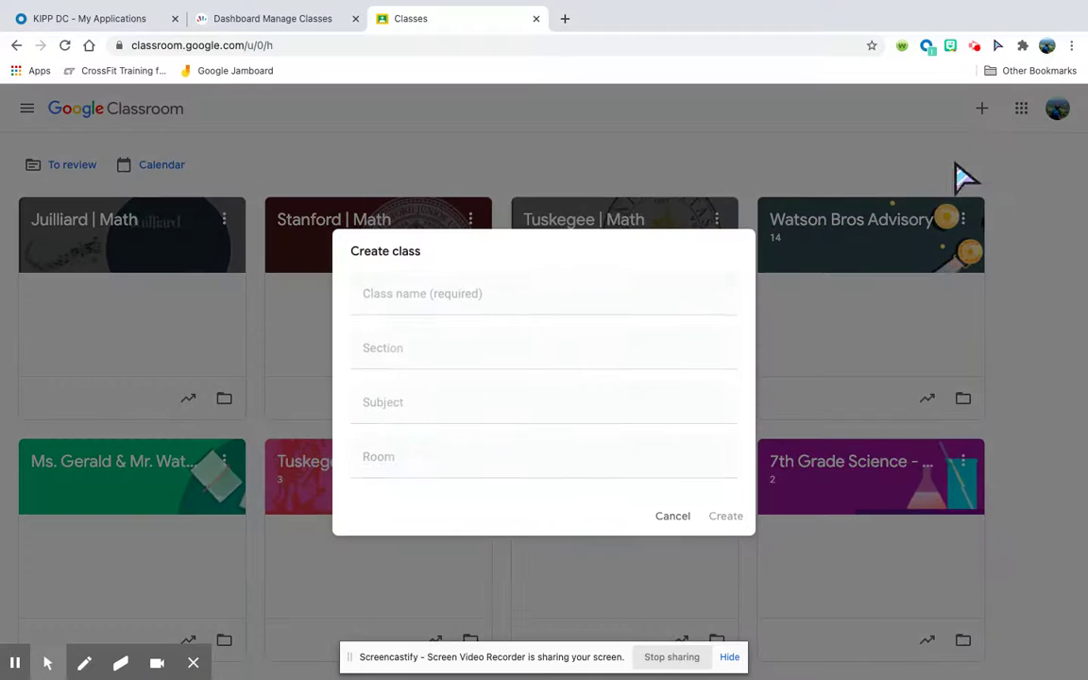
pyautogui.click(537, 291)
pyautogui.write('Your Small Group')
pyautogui.click(726, 518)
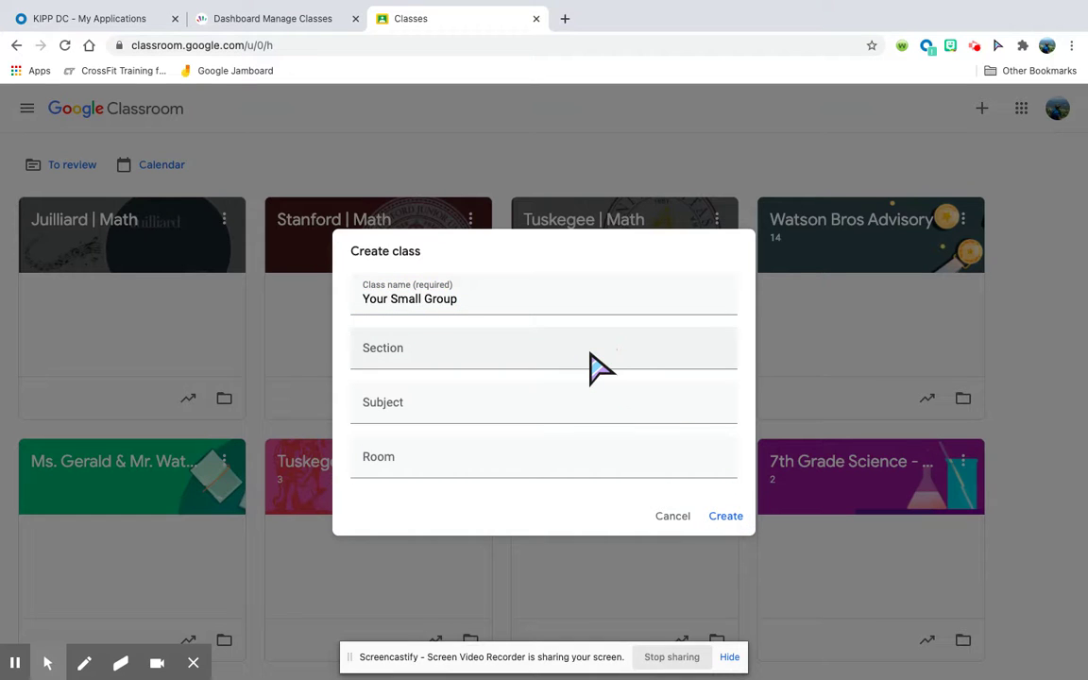
pyautogui.click(558, 352)
pyautogui.click(555, 398)
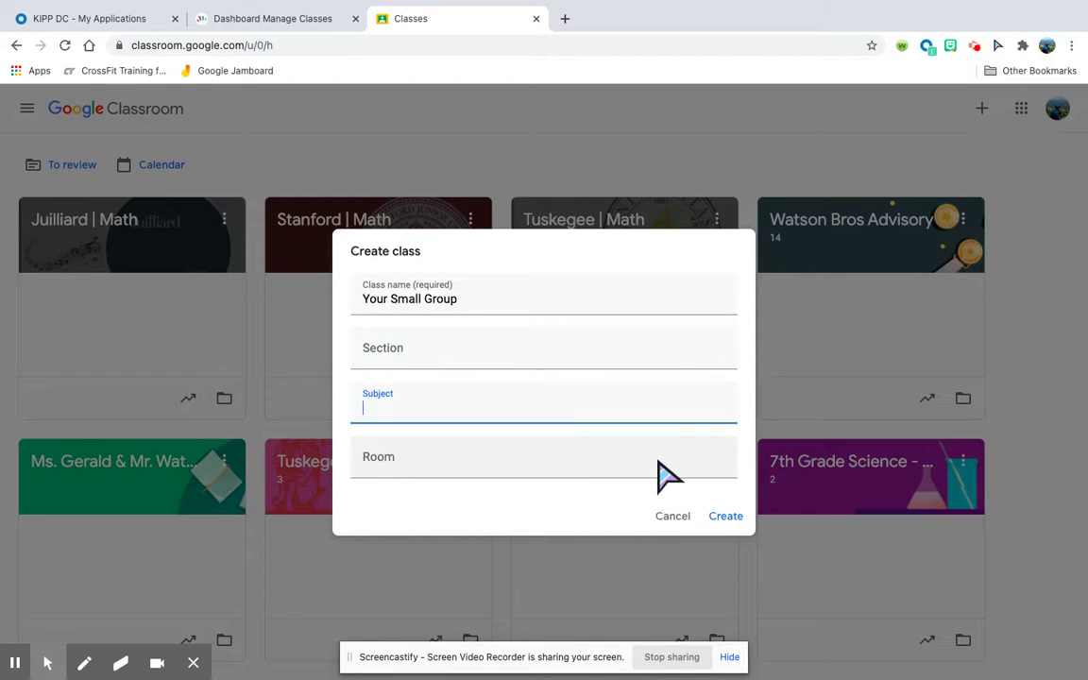
pyautogui.click(725, 517)
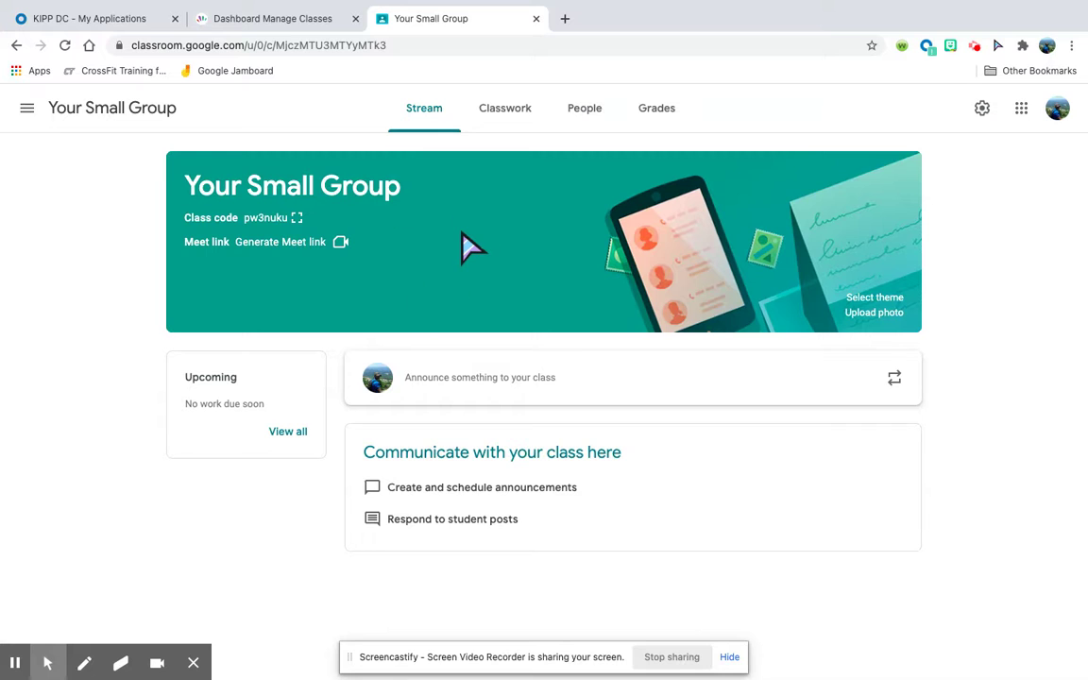
pyautogui.click(576, 118)
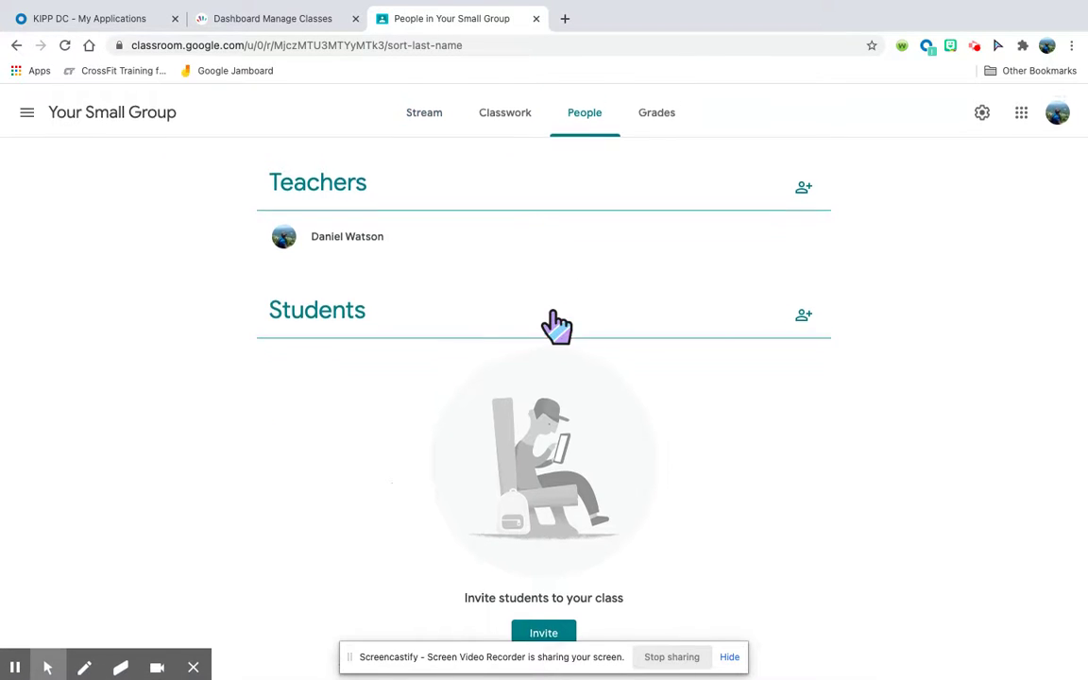
pyautogui.click(442, 121)
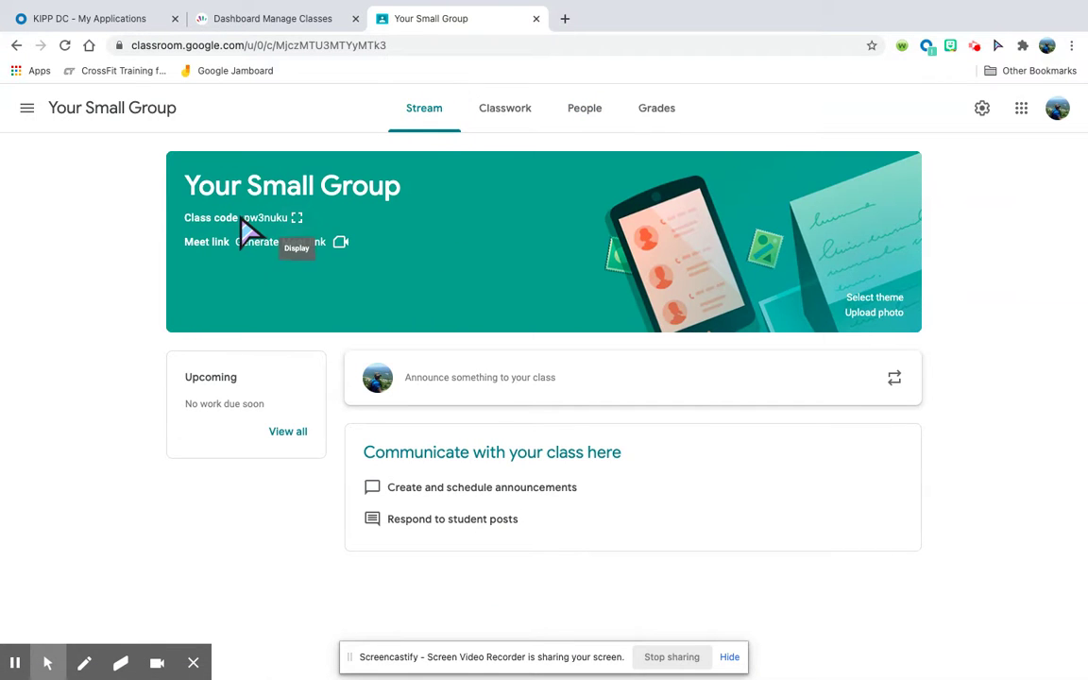
pyautogui.moveTo(242, 219); pyautogui.dragTo(294, 226)
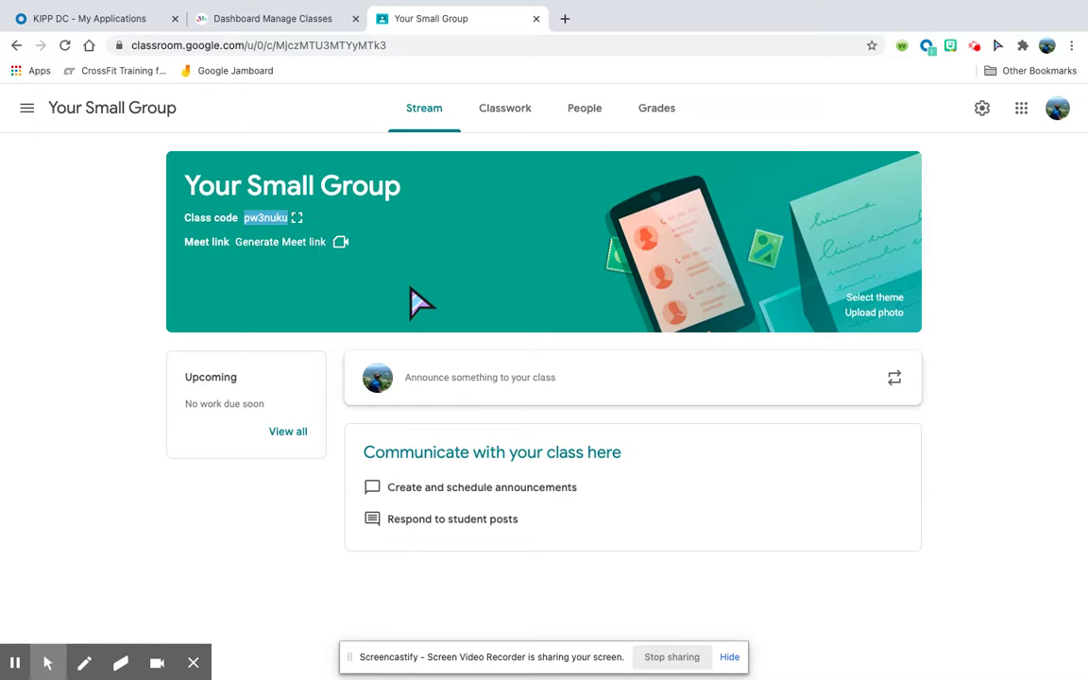
pyautogui.click(1015, 301)
# Copy the class invite link from the enlarged class code view, then close it.
pyautogui.click(296, 219)
pyautogui.click(647, 471)
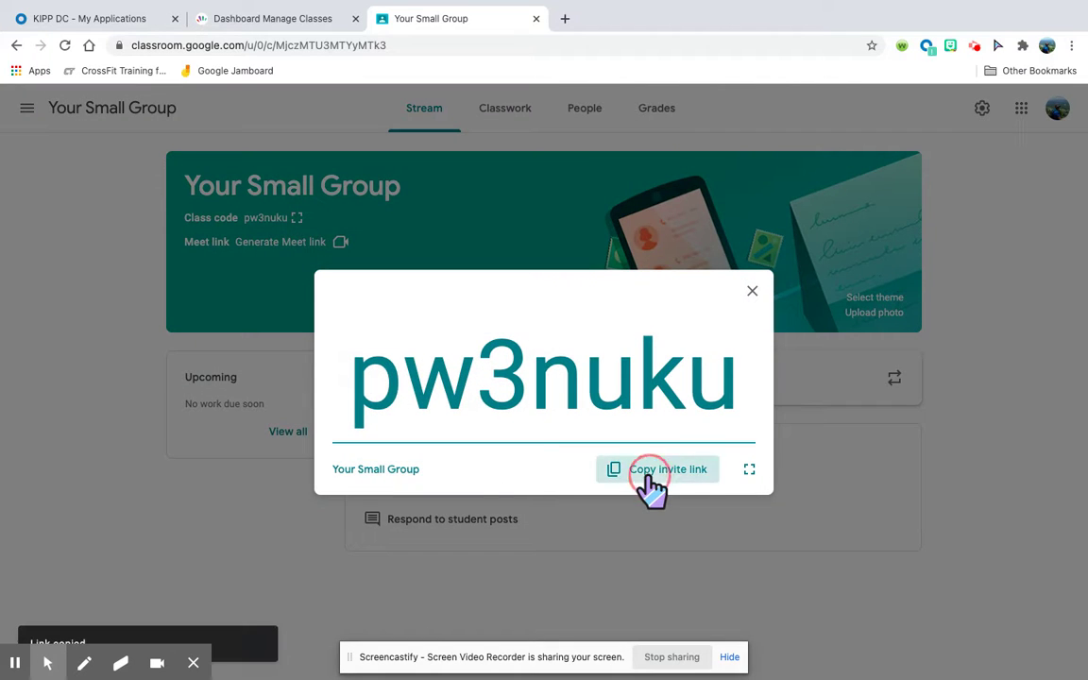
pyautogui.click(632, 472)
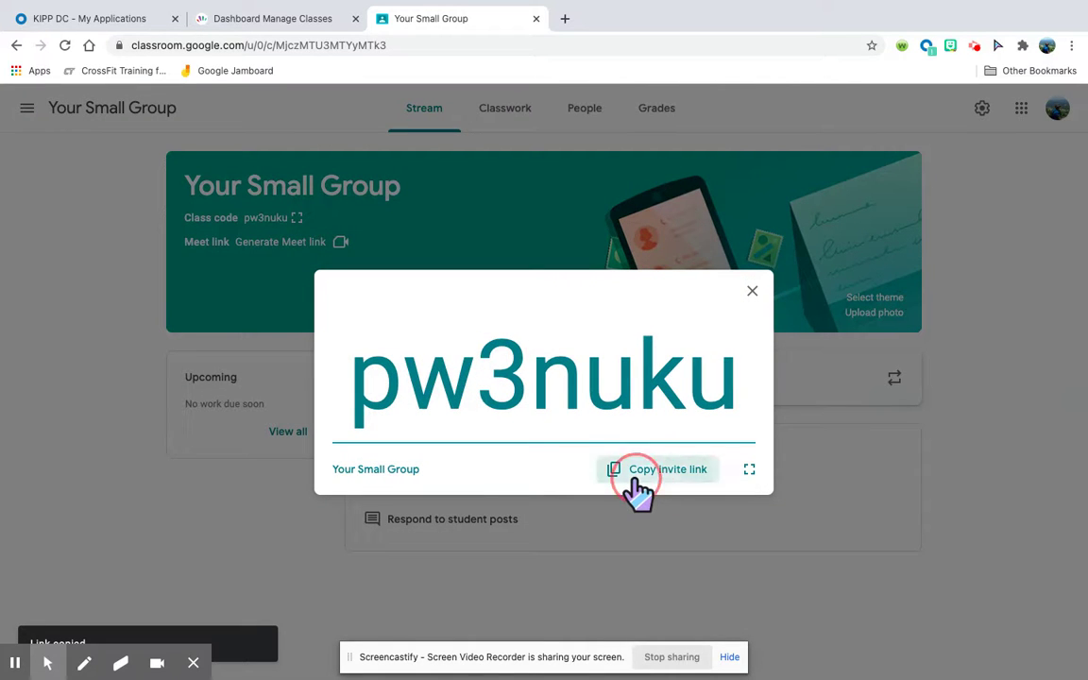
pyautogui.click(752, 292)
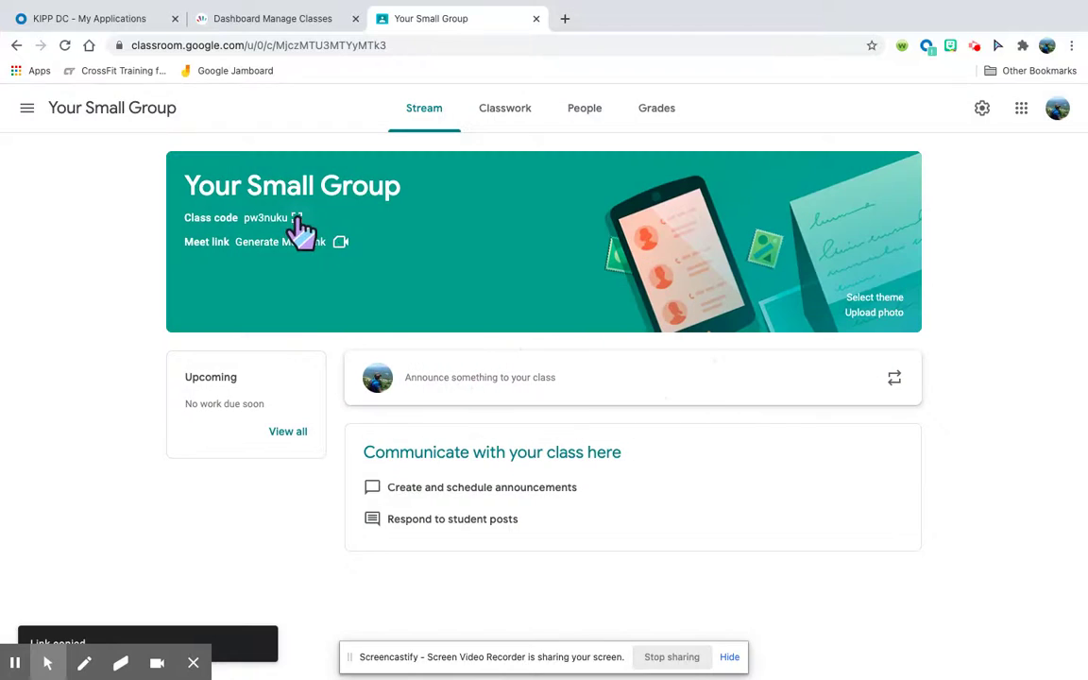
pyautogui.click(297, 218)
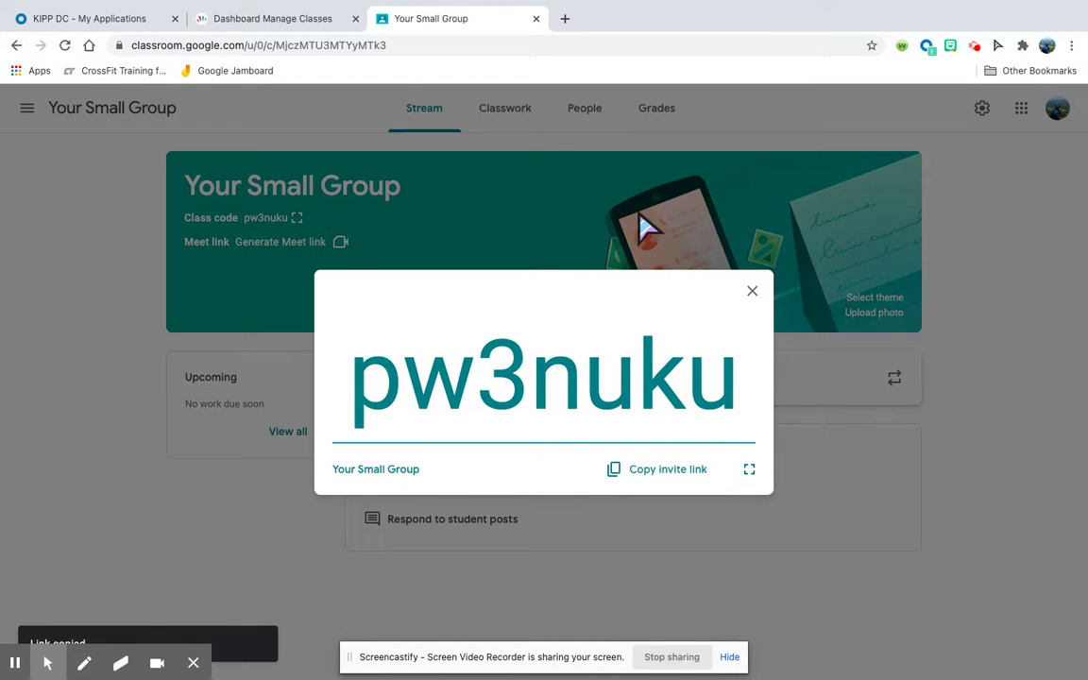
pyautogui.click(753, 299)
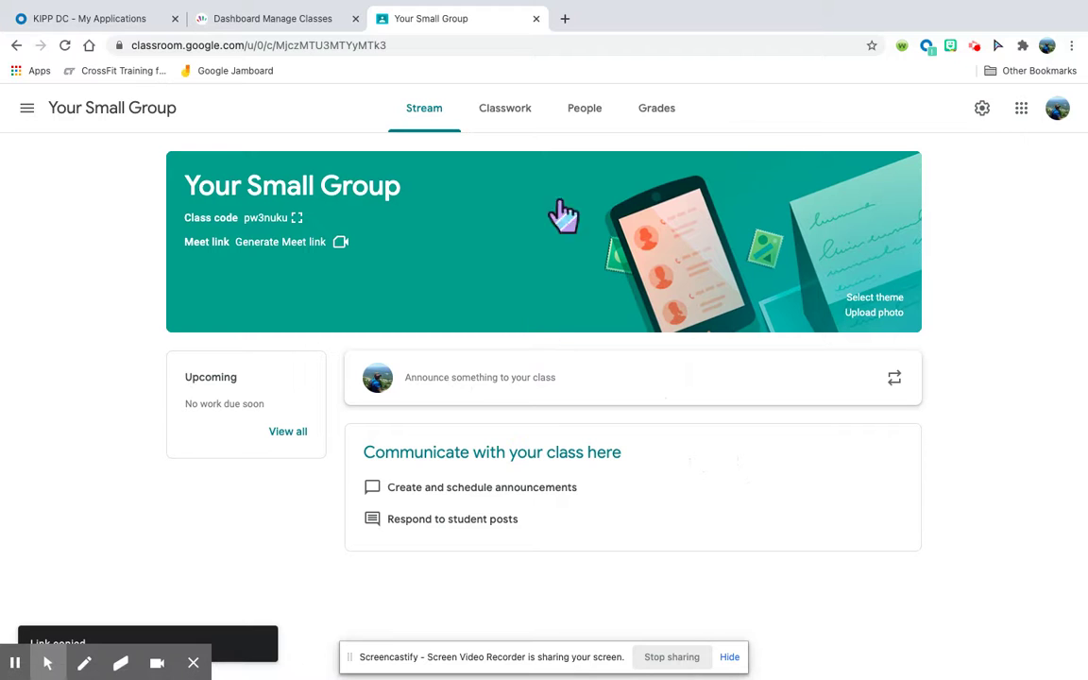
pyautogui.click(26, 108)
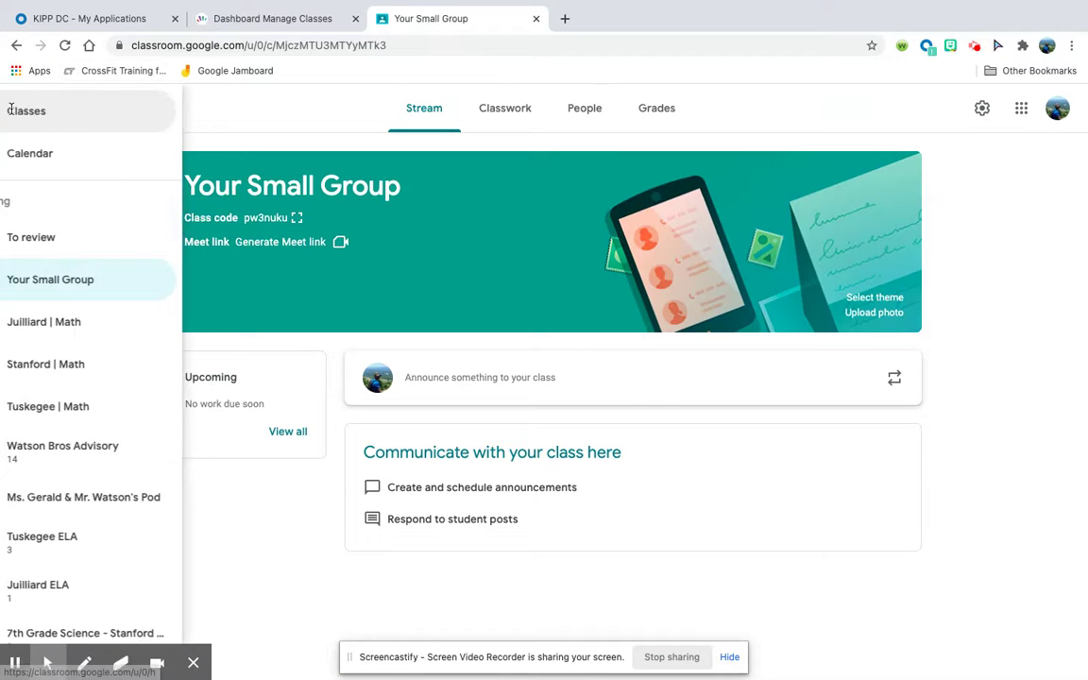
pyautogui.scroll(-1, 90, 442)
pyautogui.click(104, 413)
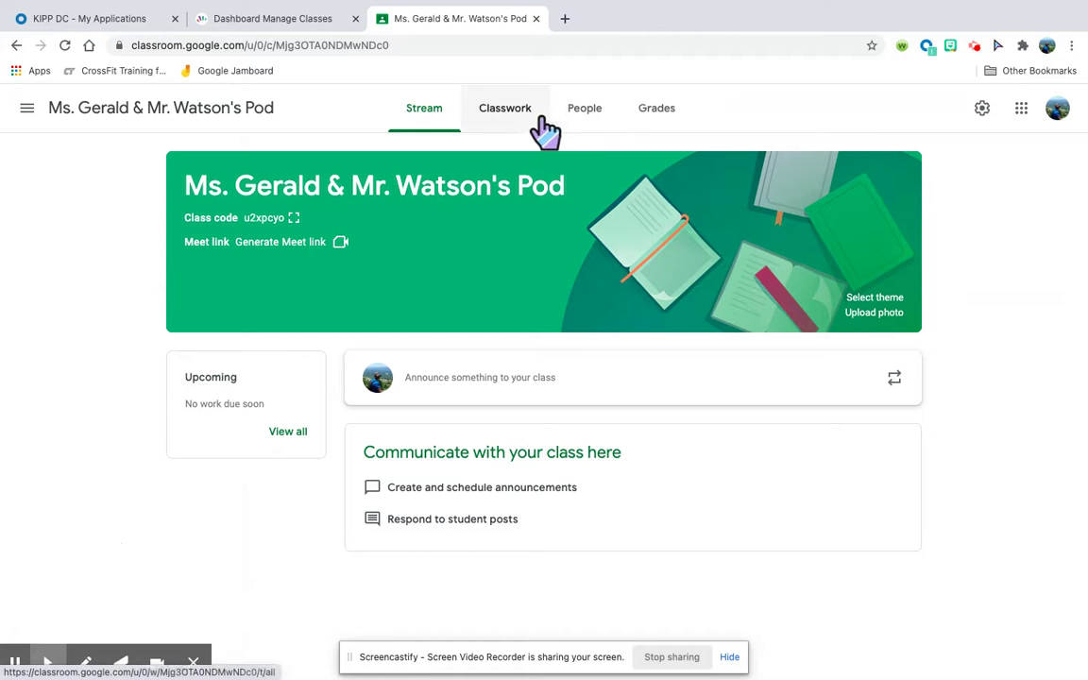
pyautogui.click(586, 123)
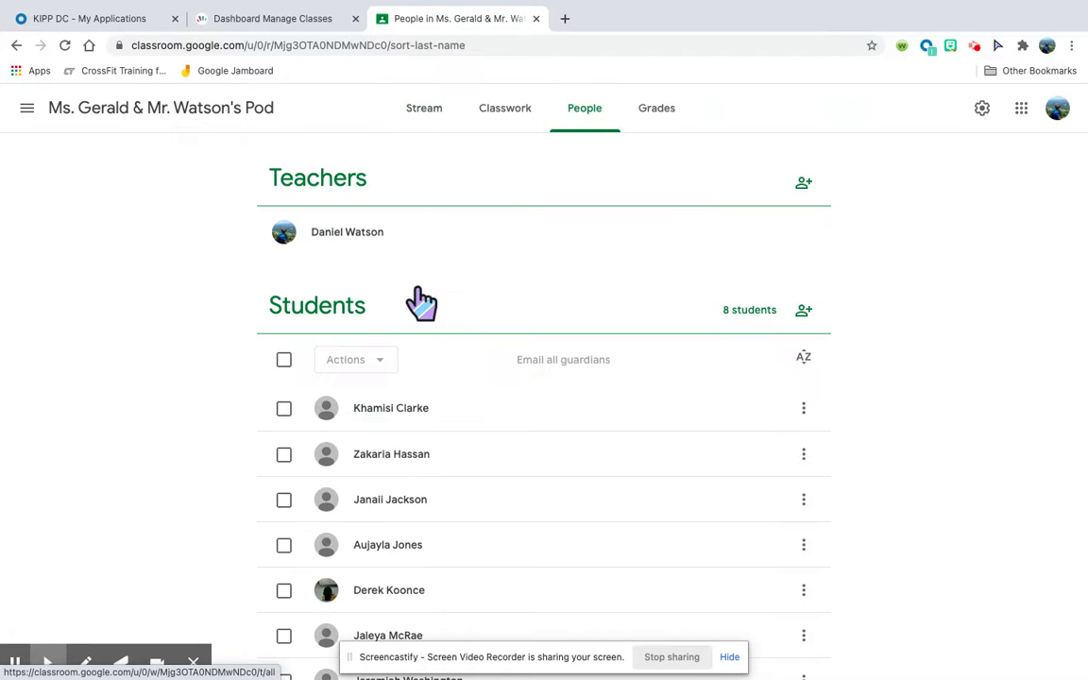
pyautogui.scroll(-1, 425, 302)
pyautogui.click(36, 115)
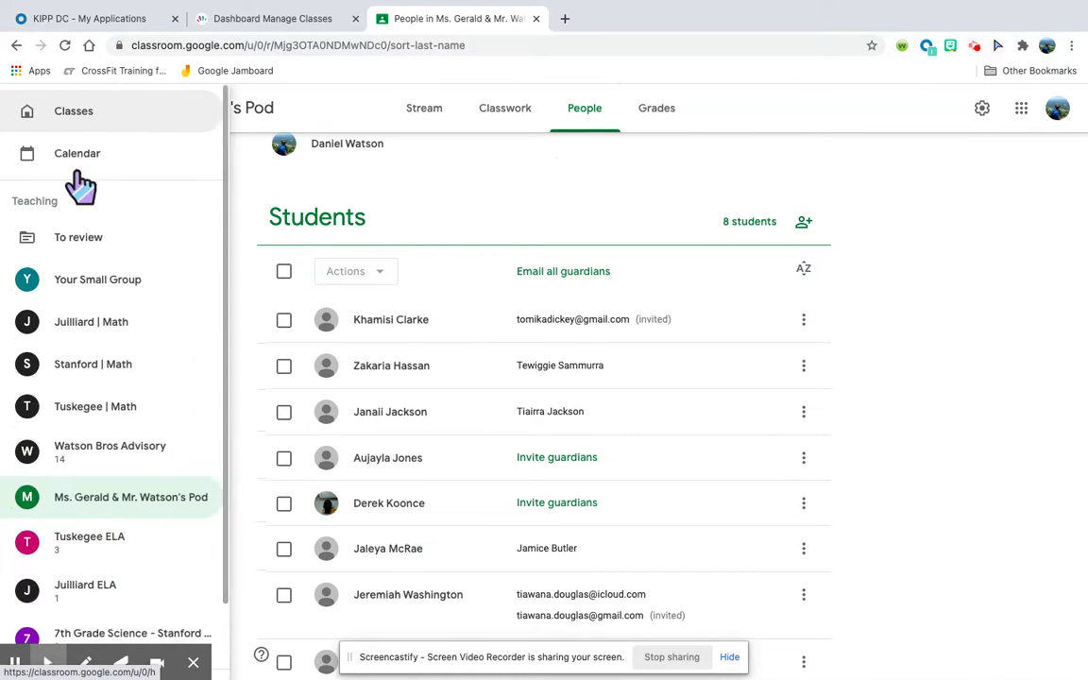
pyautogui.click(109, 281)
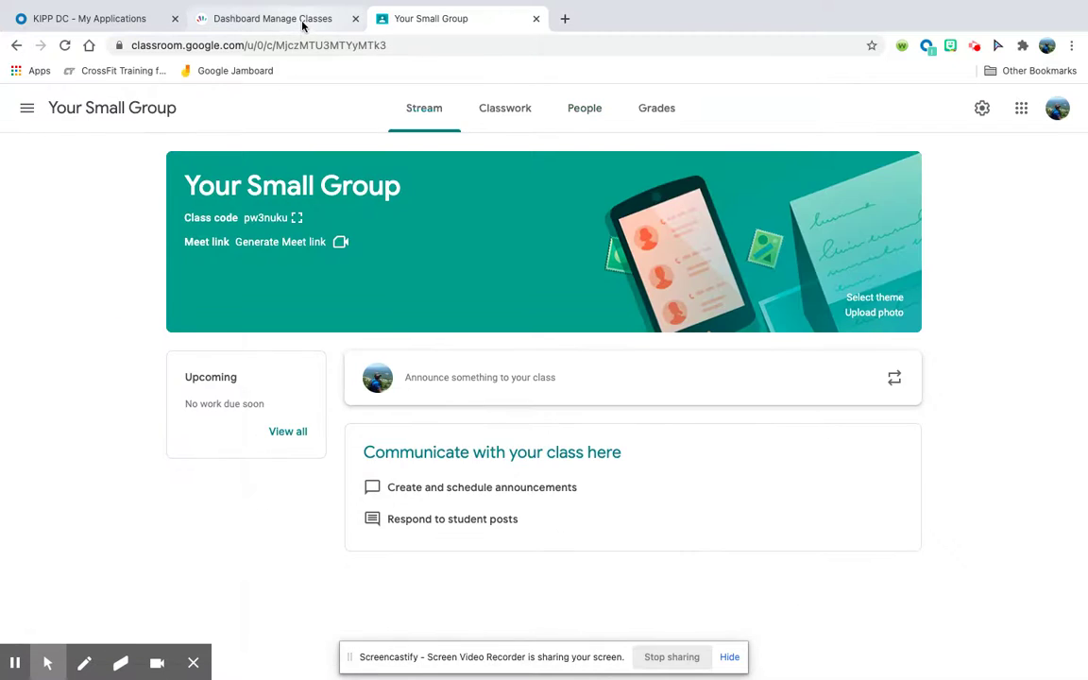
# In the Dashboard's Add a Class picker, tick Your Small Group and close the picker.
pyautogui.click(303, 21)
pyautogui.click(540, 342)
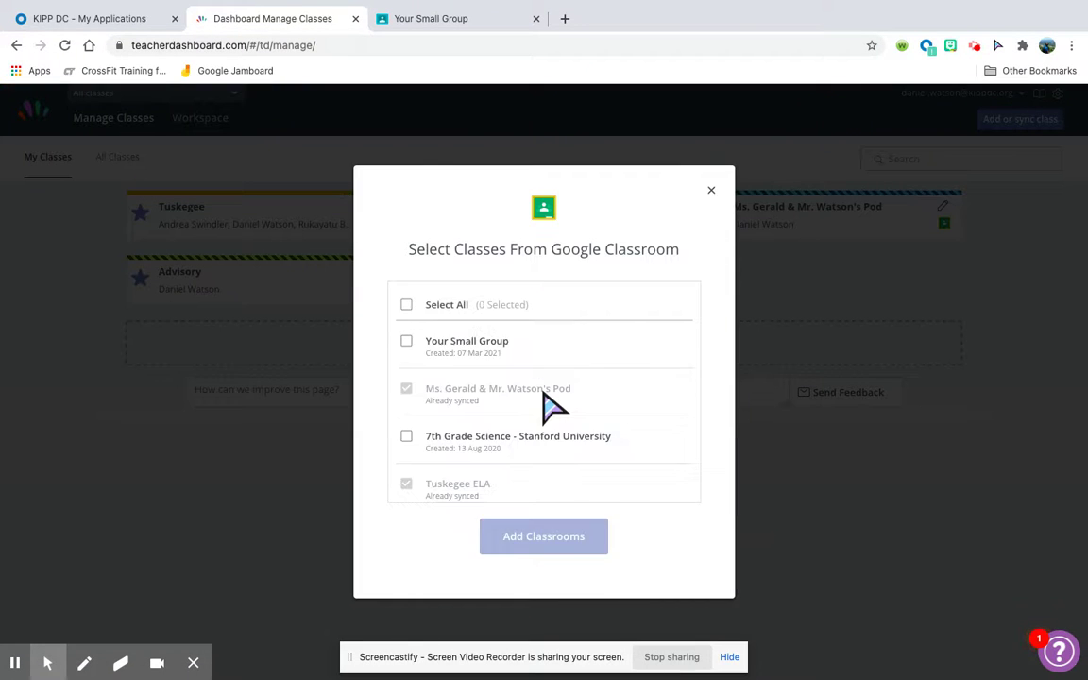
pyautogui.click(407, 342)
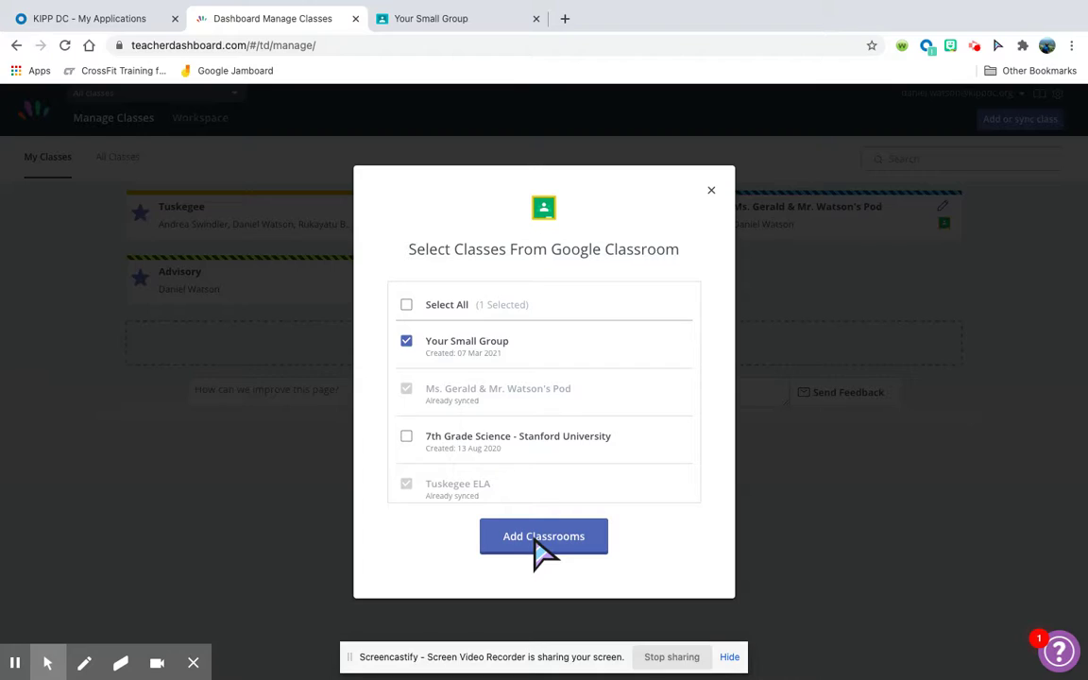
pyautogui.click(711, 191)
pyautogui.hotkey('ctrl', 'Right')
# Advance to the 'Steps' slide, then return to the Hapara dashboard in Chrome.
pyautogui.press('Right')
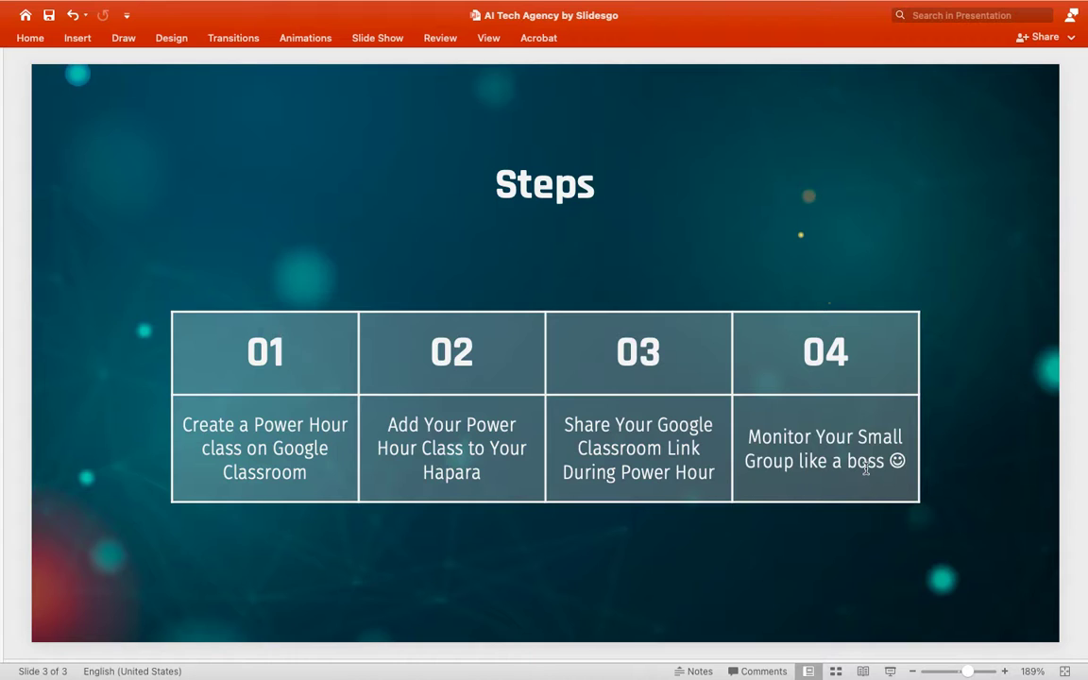
pyautogui.hotkey('ctrl', 'Right')
pyautogui.hotkey('ctrl', 'Left')
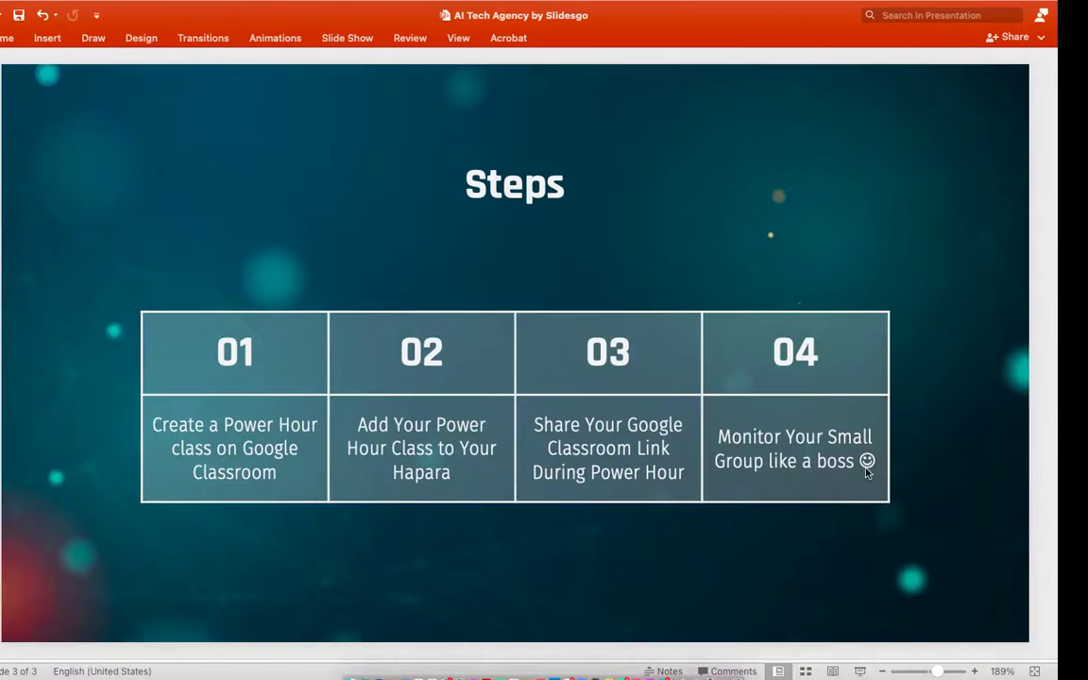
pyautogui.hotkey('ctrl', 'Left')
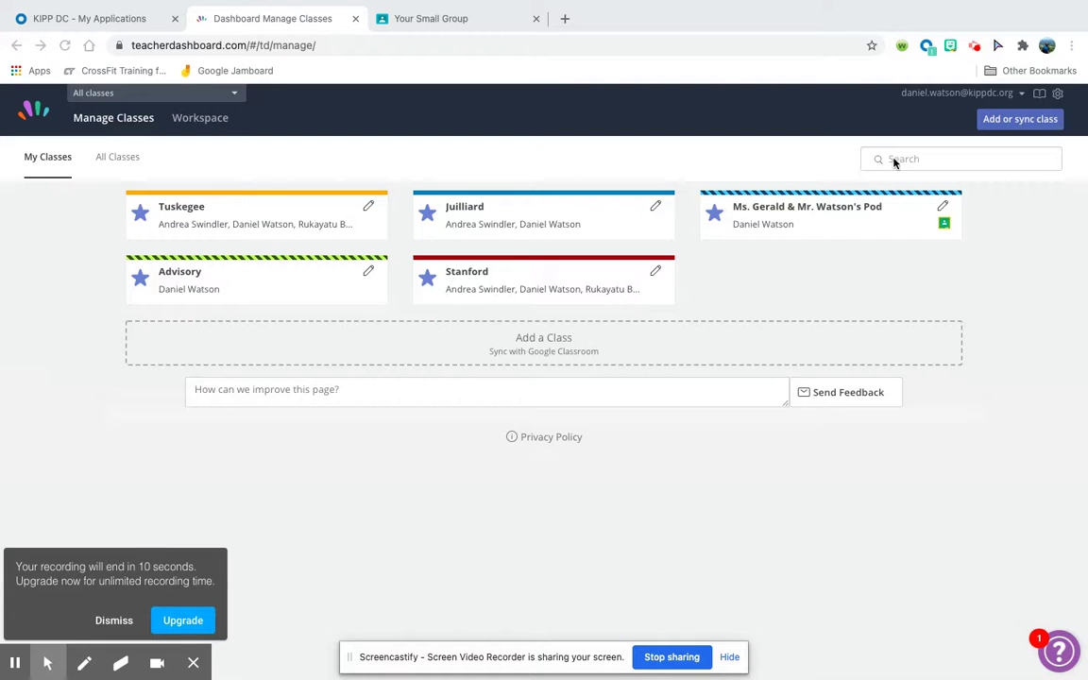
pyautogui.click(976, 52)
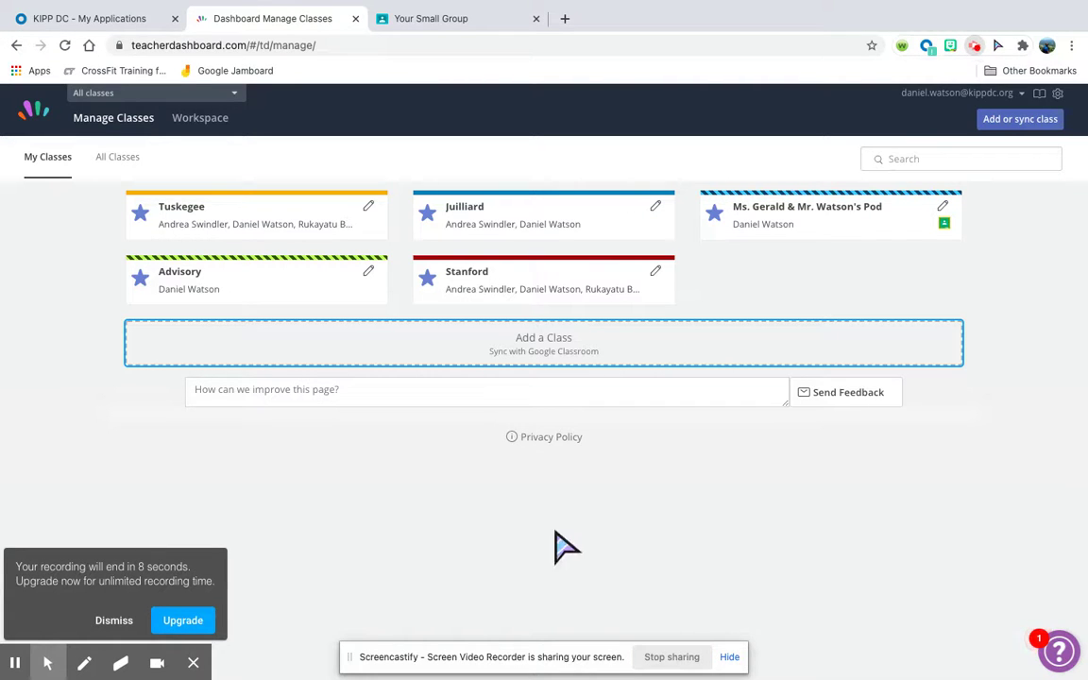